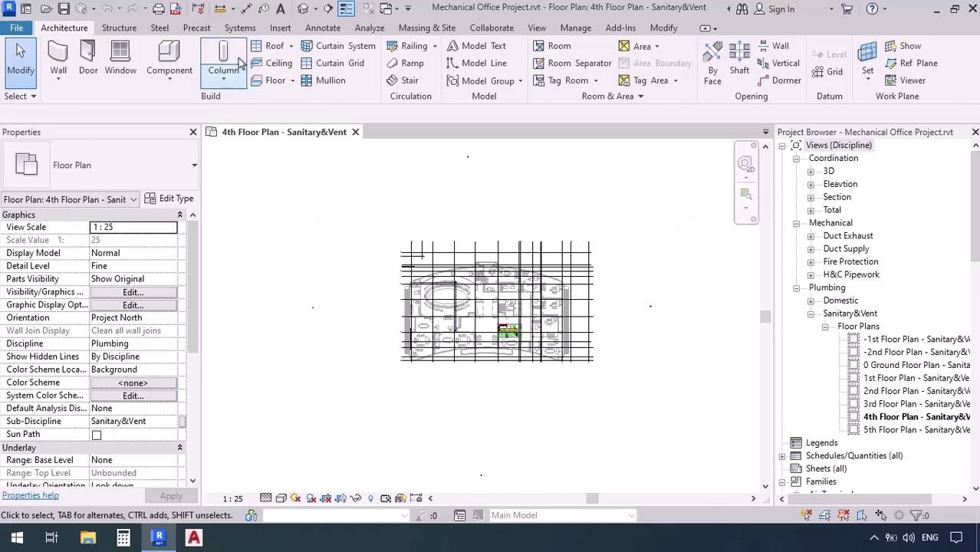
# Start placing sprinklers and scroll the Type Selector, keeping M_Sprinkler Pendent Hosted 15 mm Pendent.
pyautogui.click(240, 28)
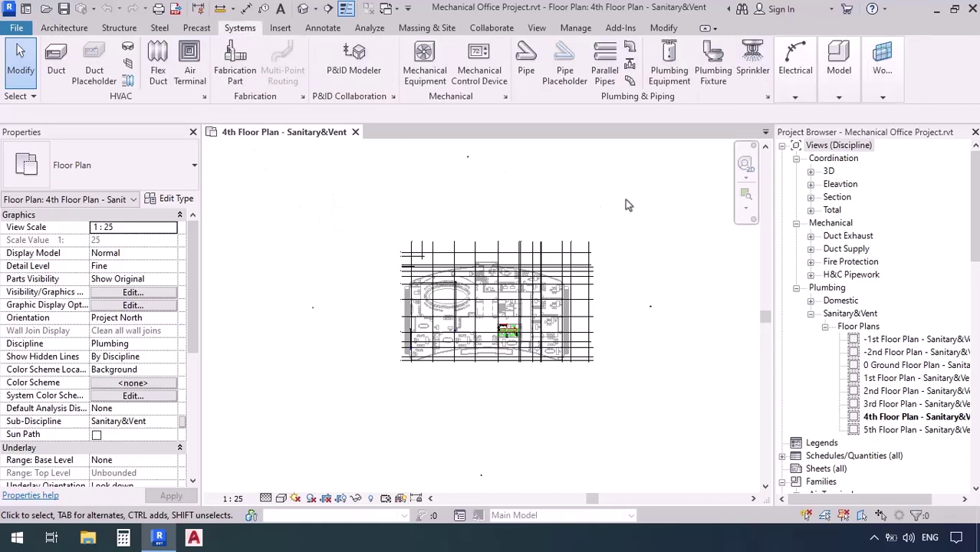
pyautogui.click(753, 77)
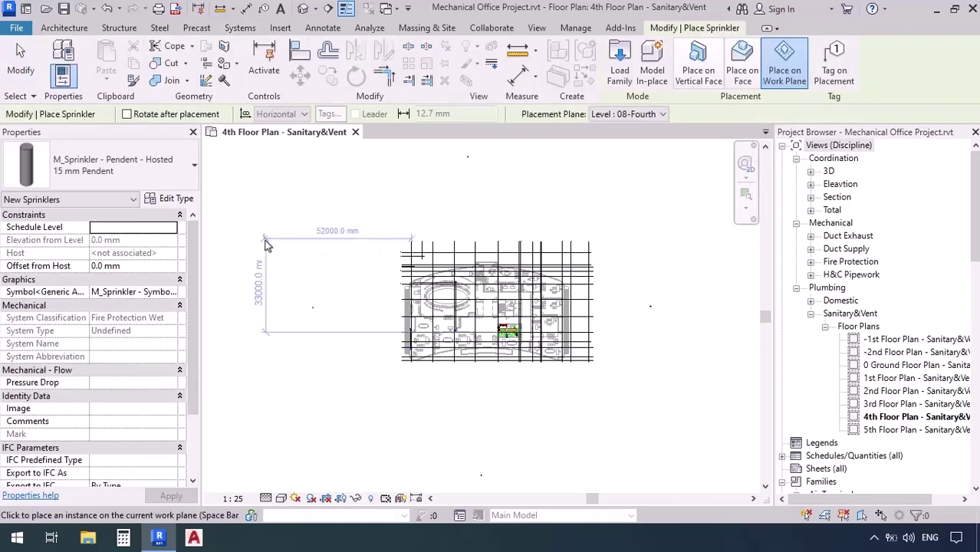
pyautogui.click(120, 159)
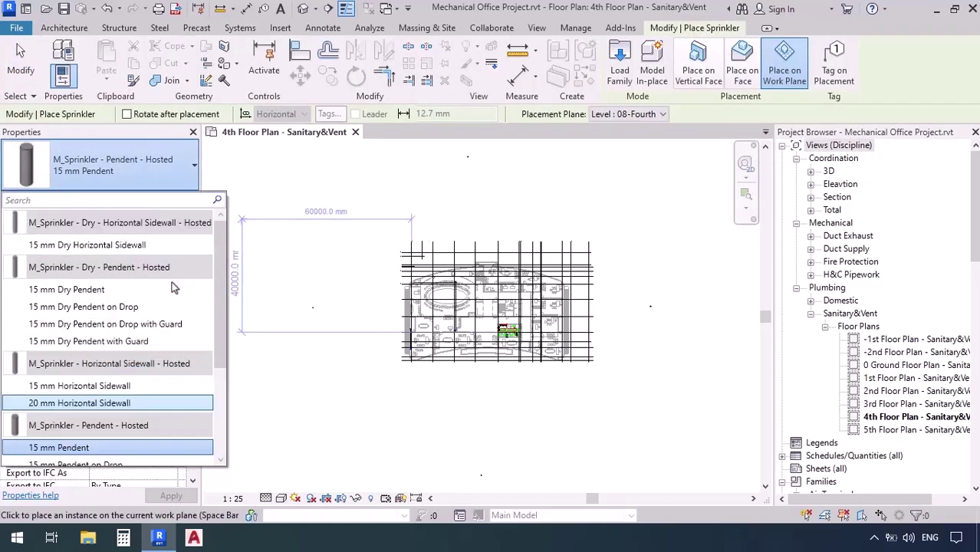
pyautogui.scroll(-3, 172, 282)
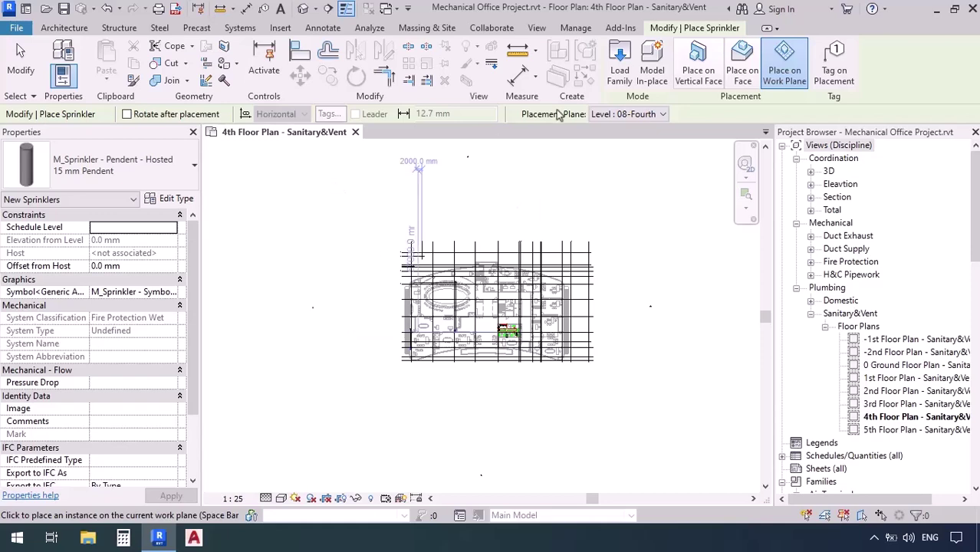
# In Load Family, browse Libraries to English > US > Fire Protection > Sprinklers.
pyautogui.click(618, 74)
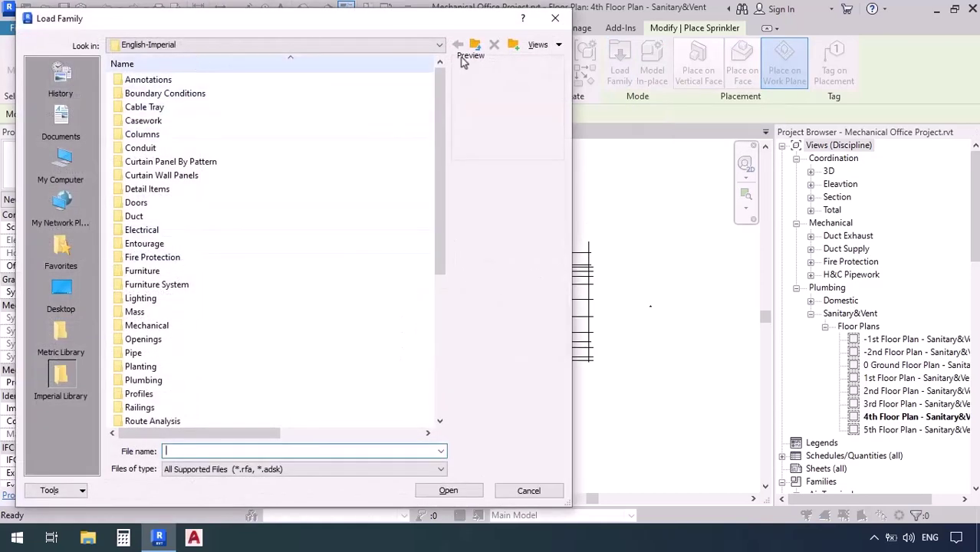
pyautogui.click(474, 46)
pyautogui.doubleClick(140, 108)
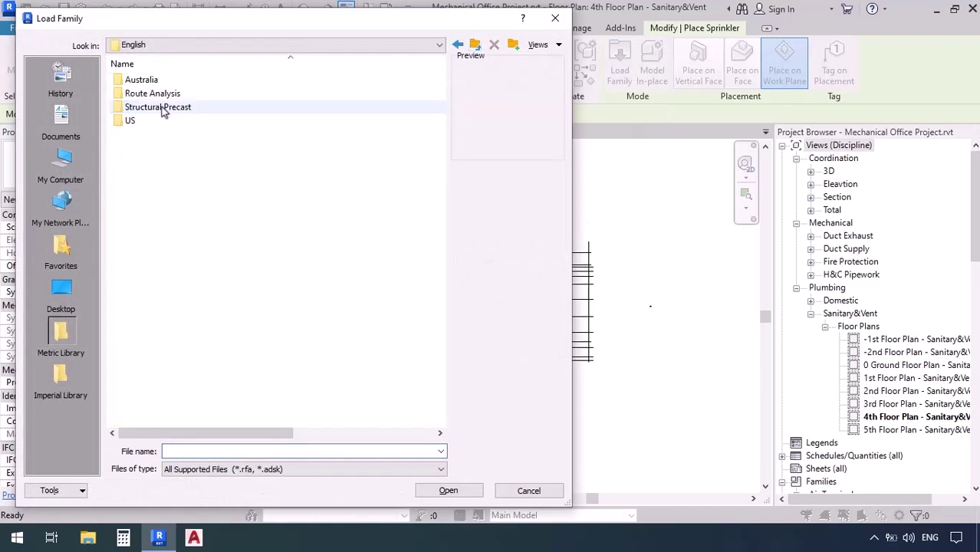
pyautogui.doubleClick(149, 120)
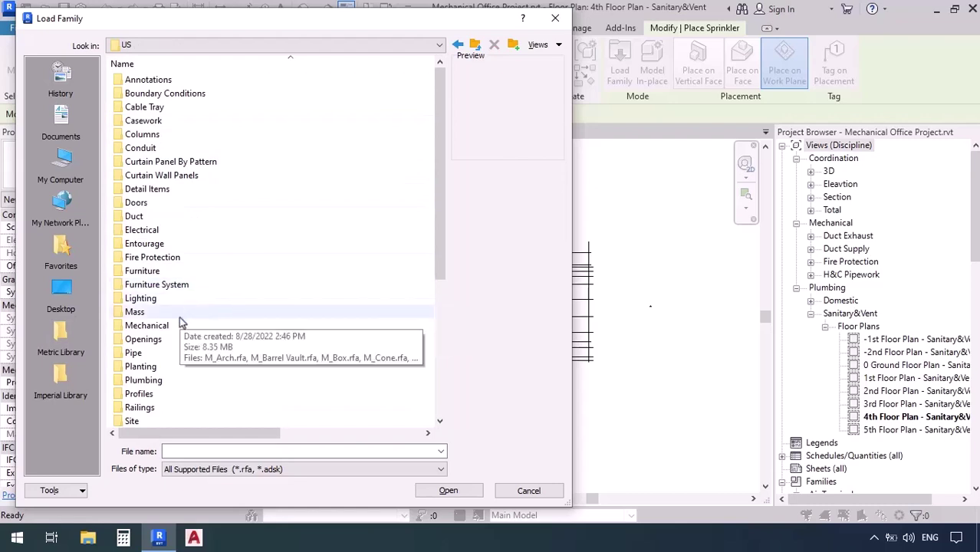
pyautogui.doubleClick(153, 257)
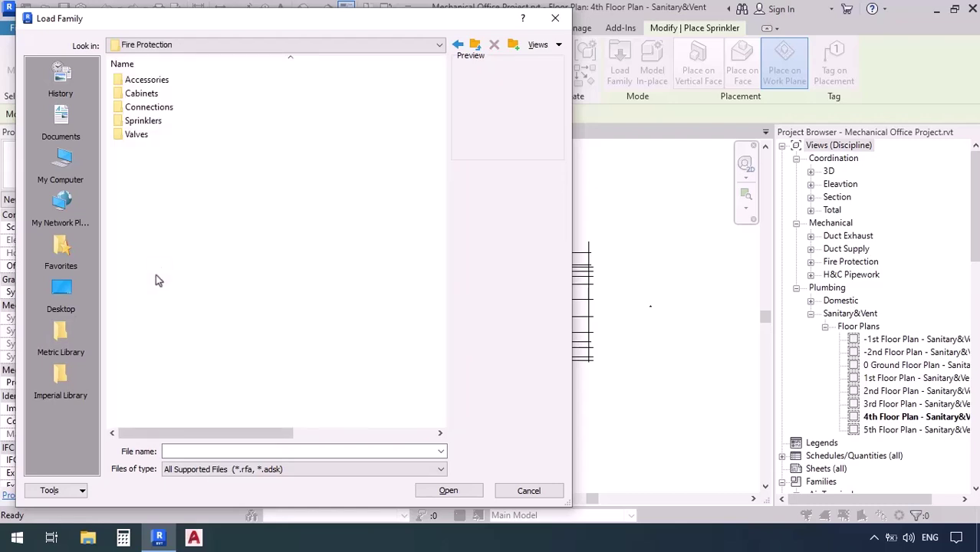
pyautogui.doubleClick(138, 122)
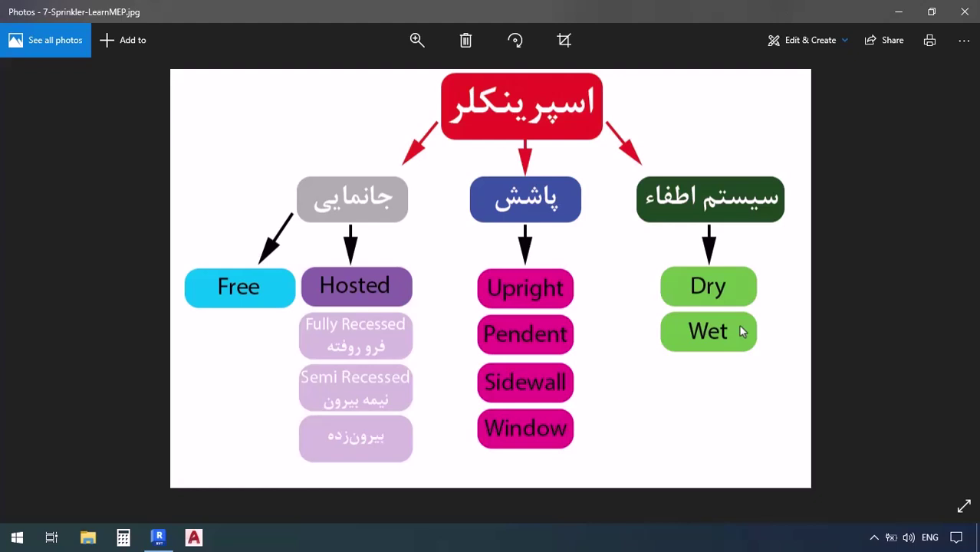
pyautogui.press('Left')
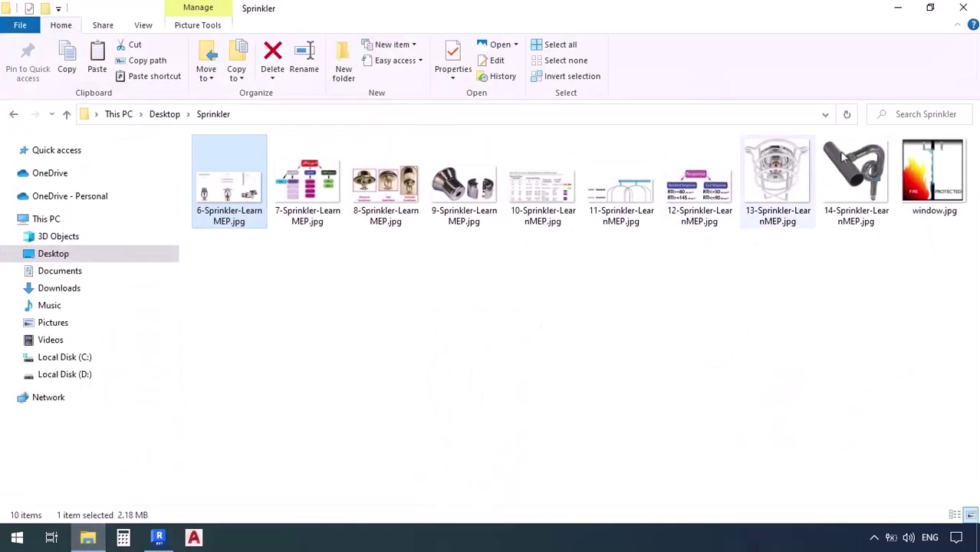
pyautogui.click(920, 176)
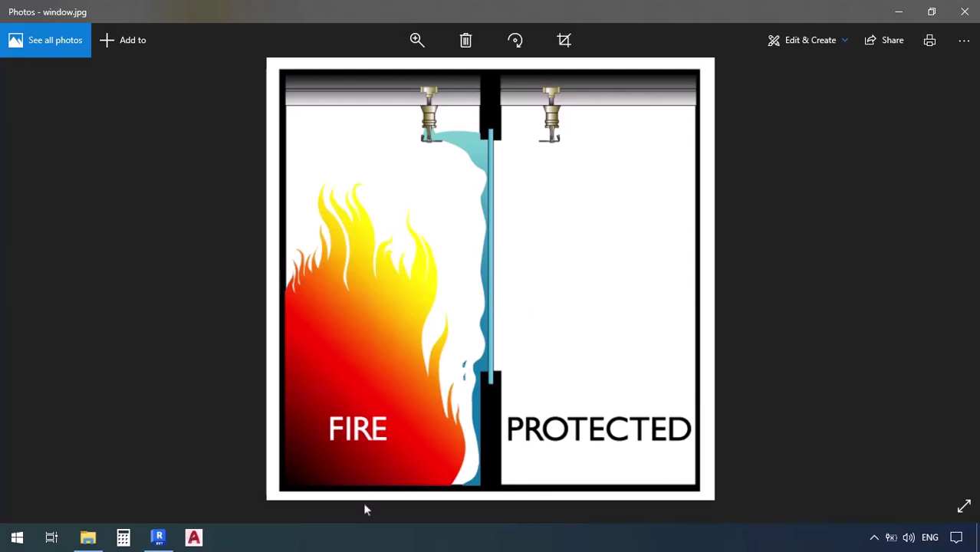
pyautogui.click(313, 499)
pyautogui.press('Right')
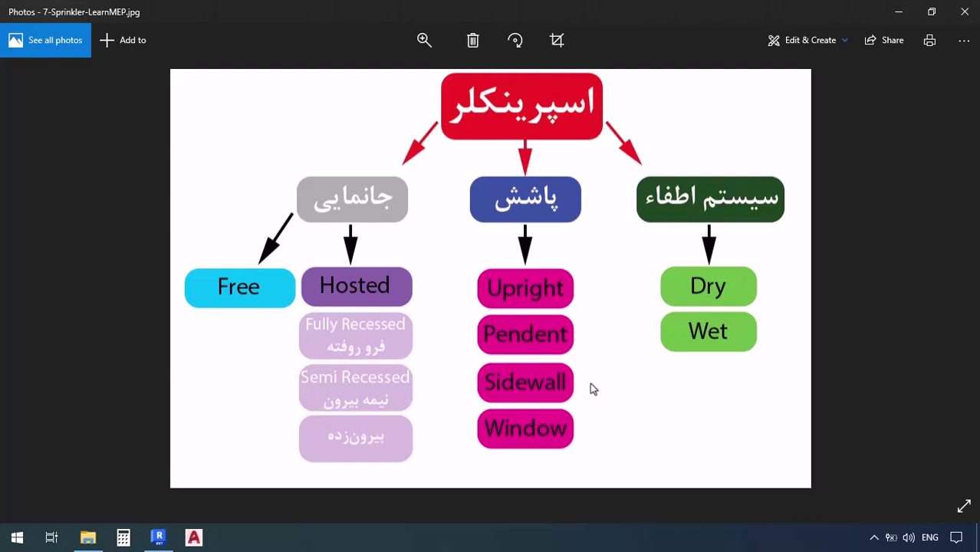
# Return to Revit's Load Family dialog showing the M_Sprinkler families.
pyautogui.click(158, 537)
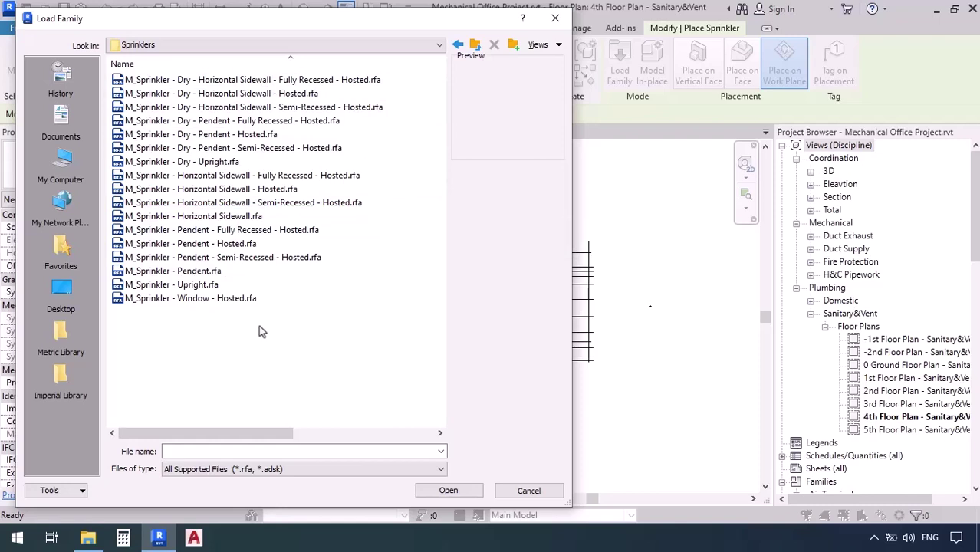
# Preview the Dry Upright, Horizontal Sidewall, Pendent, Upright and Dry Pendent sprinkler families.
pyautogui.click(191, 166)
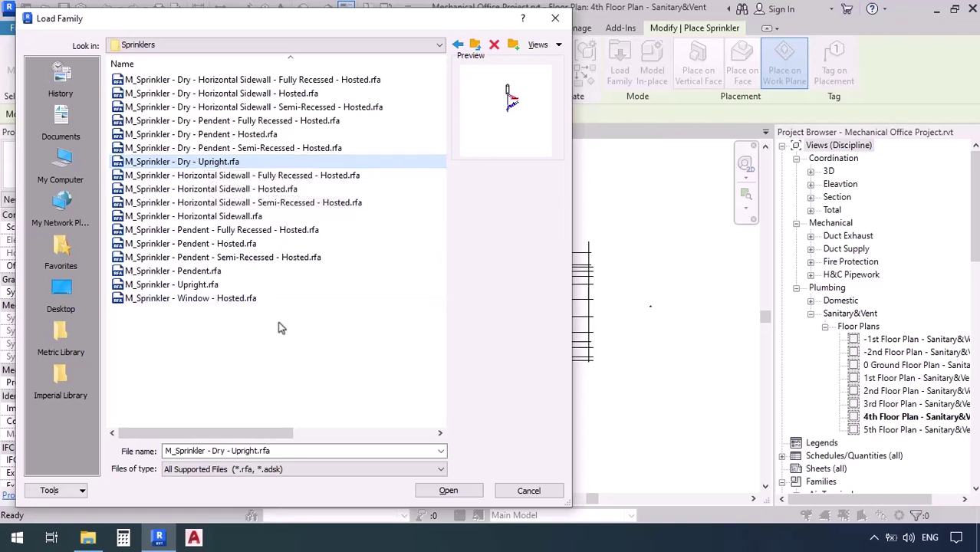
pyautogui.click(199, 219)
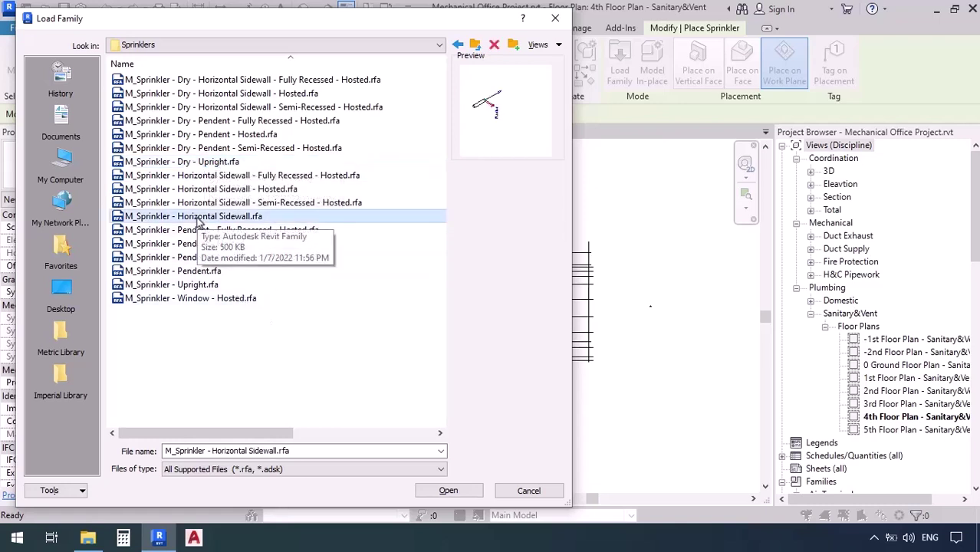
pyautogui.click(201, 273)
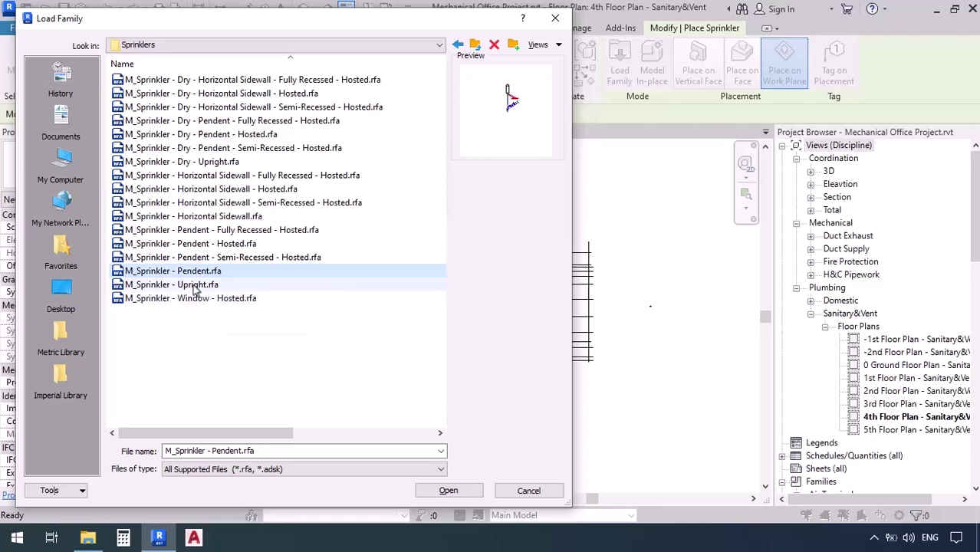
pyautogui.click(194, 286)
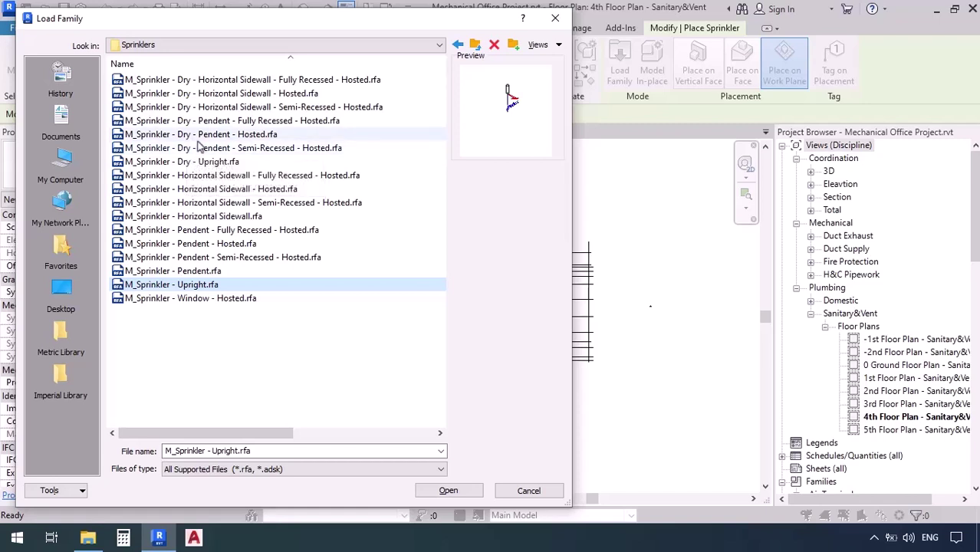
pyautogui.click(264, 137)
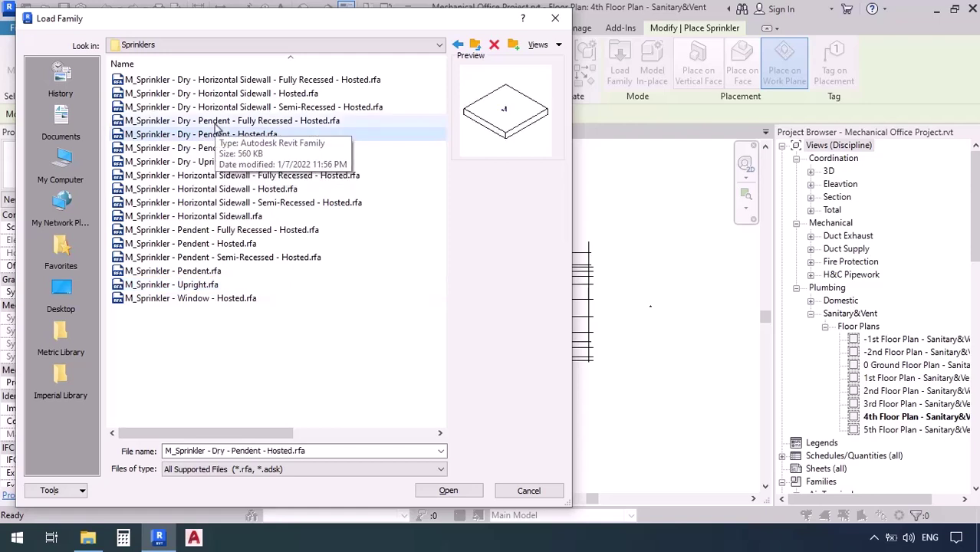
pyautogui.click(215, 123)
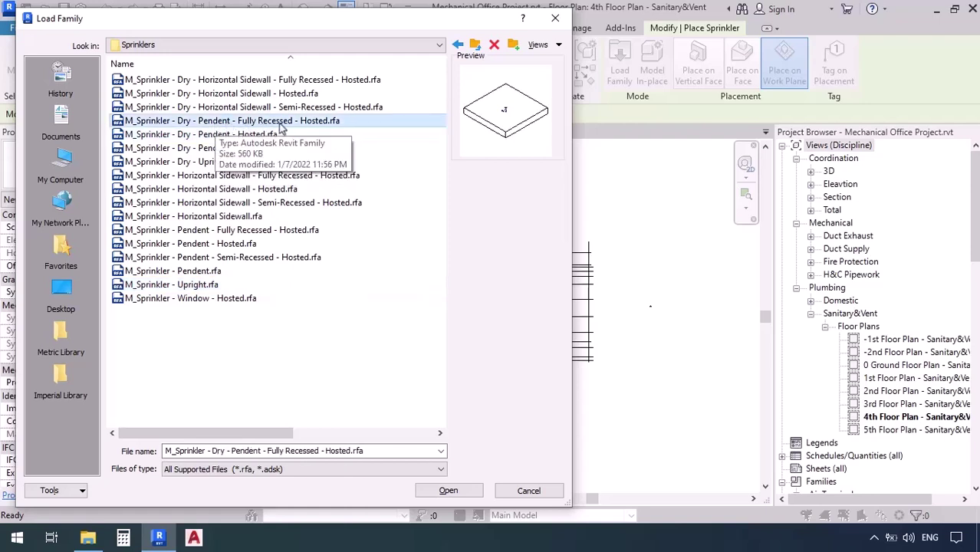
pyautogui.click(209, 147)
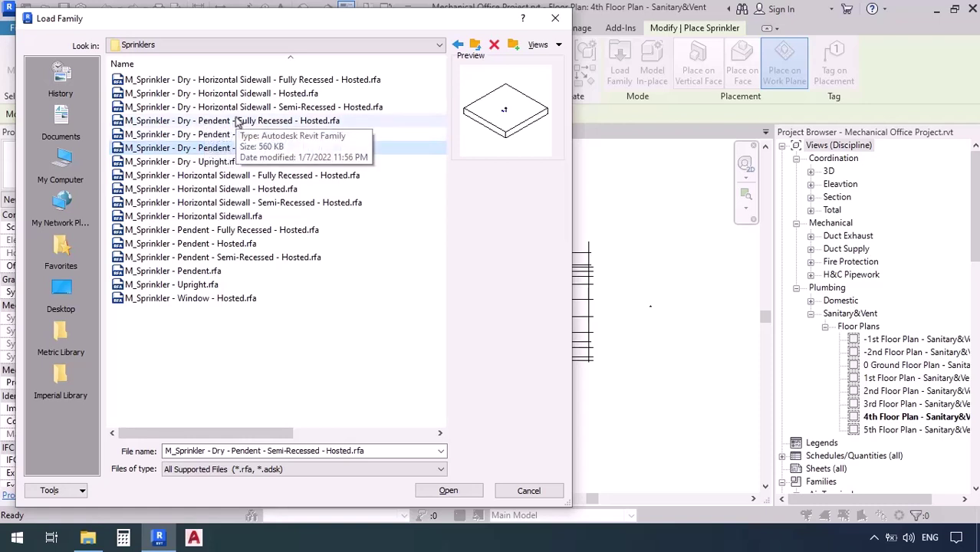
# Load the Dry Pendent Fully Recessed and Semi-Recessed Hosted sprinkler families.
pyautogui.moveTo(178, 20); pyautogui.dragTo(377, 36)
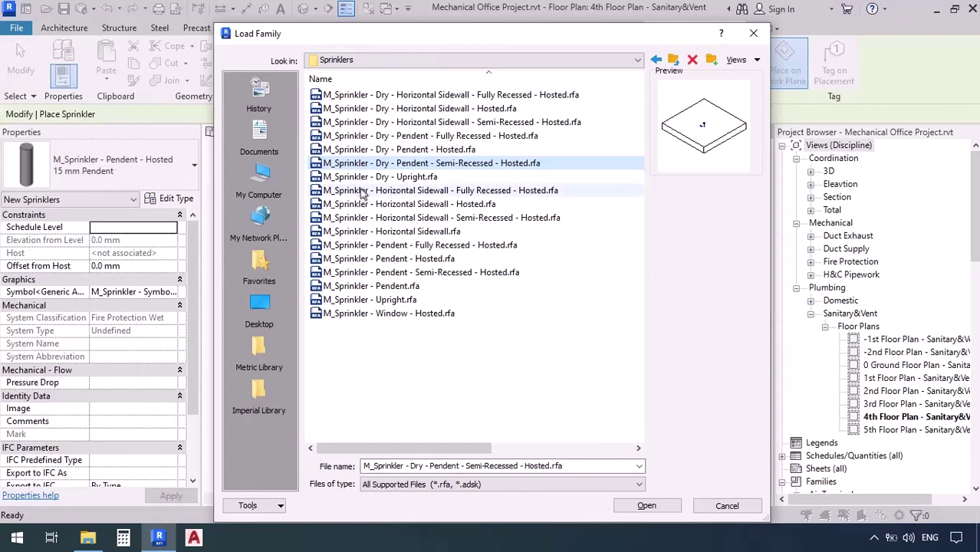
pyautogui.click(410, 151)
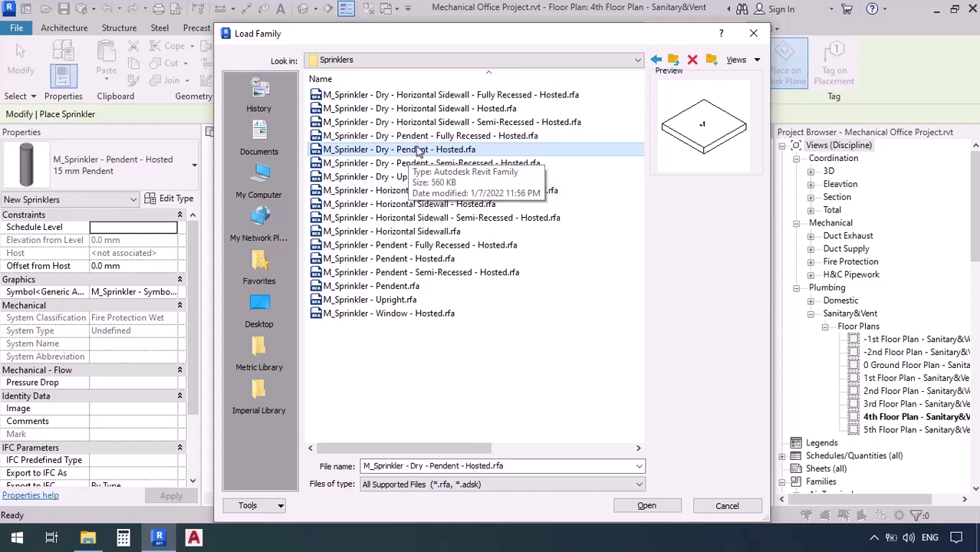
pyautogui.click(415, 141)
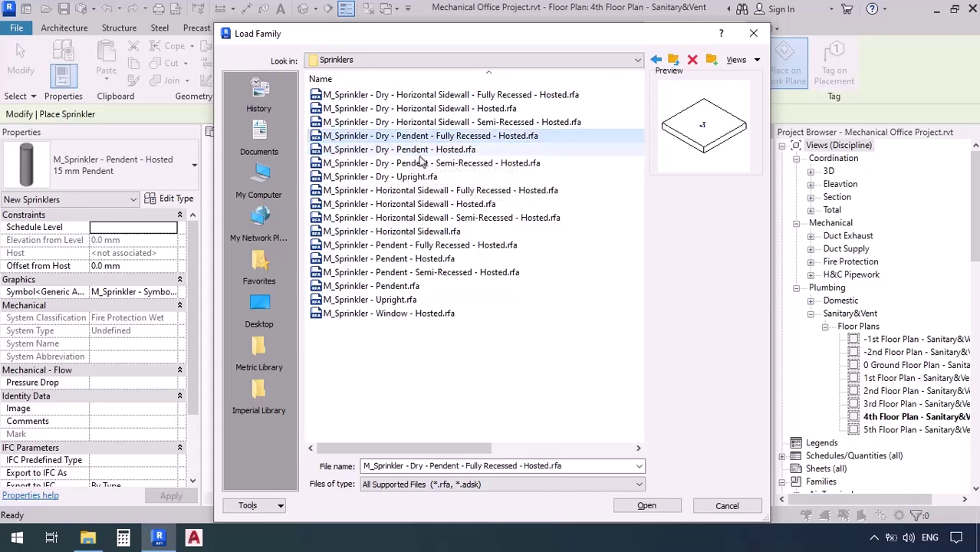
pyautogui.click(421, 163)
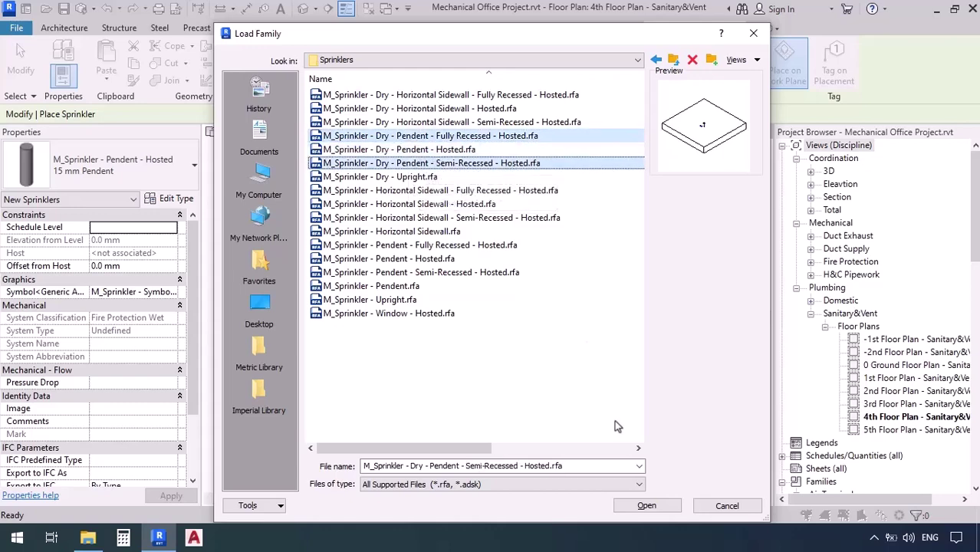
pyautogui.click(647, 505)
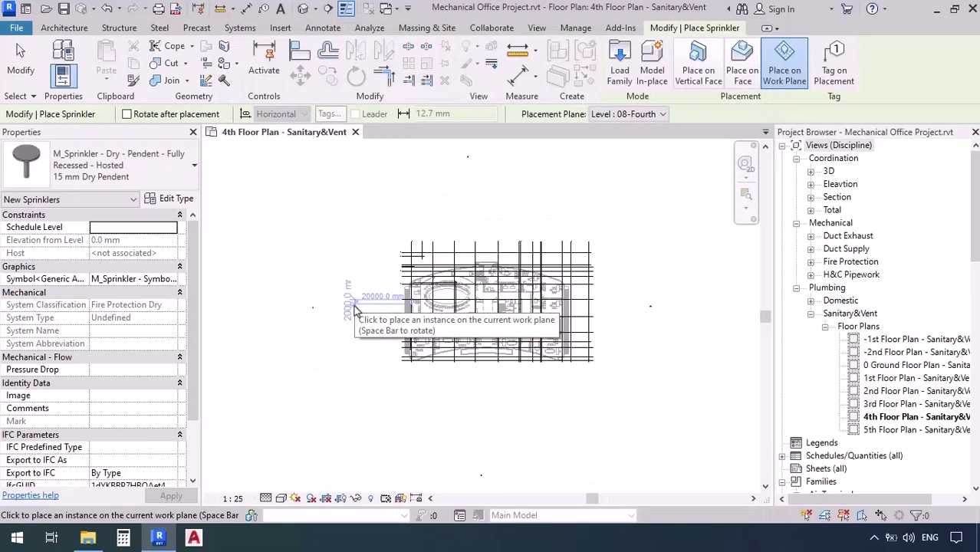
# Scroll the Type Selector through the loaded sprinkler types, previewing pendent, on-drop and guard variants.
pyautogui.click(119, 177)
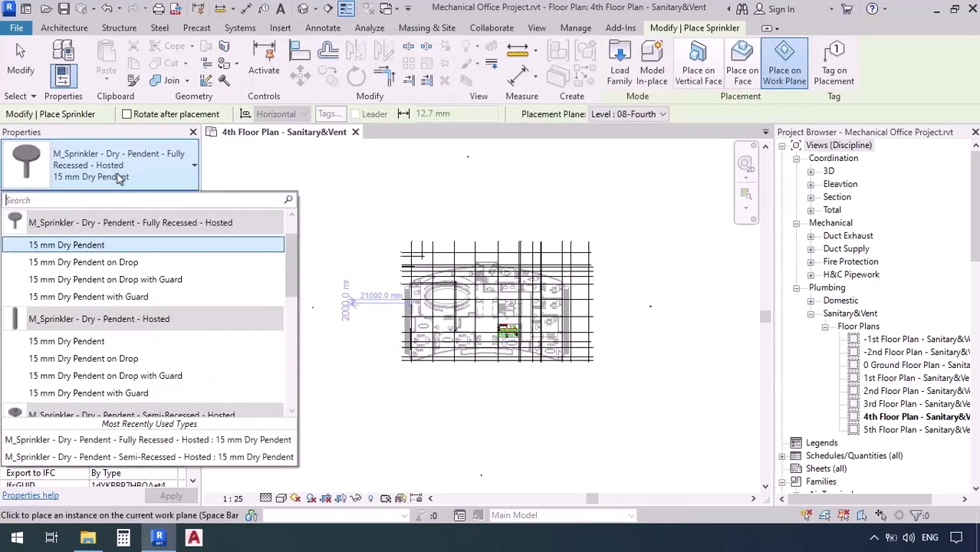
pyautogui.moveTo(220, 224)
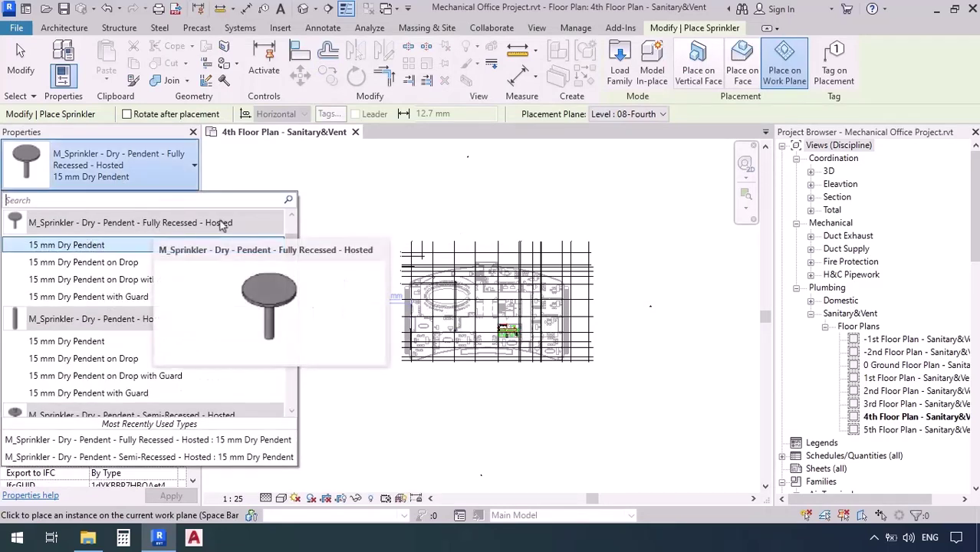
pyautogui.moveTo(102, 325)
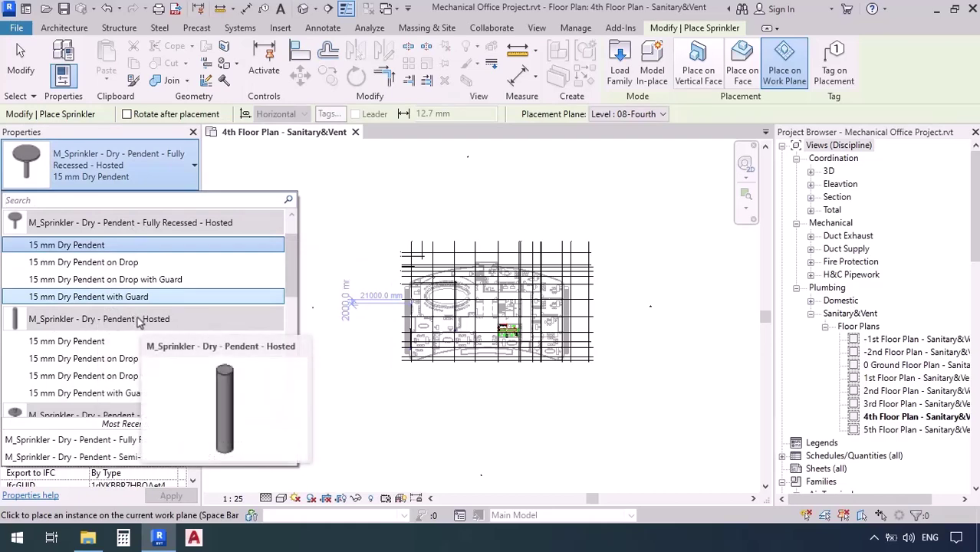
pyautogui.scroll(-1, 138, 322)
pyautogui.scroll(-1, 138, 322)
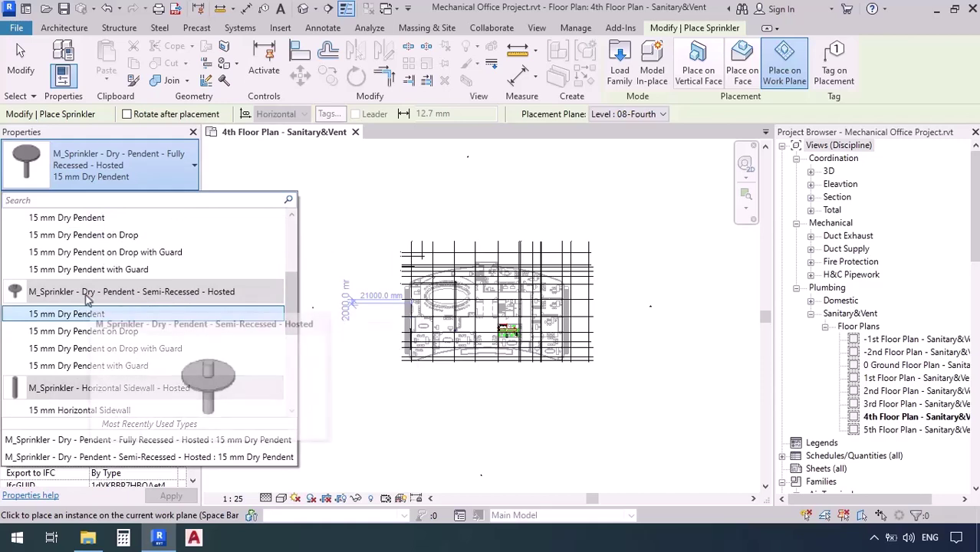
pyautogui.scroll(2, 112, 304)
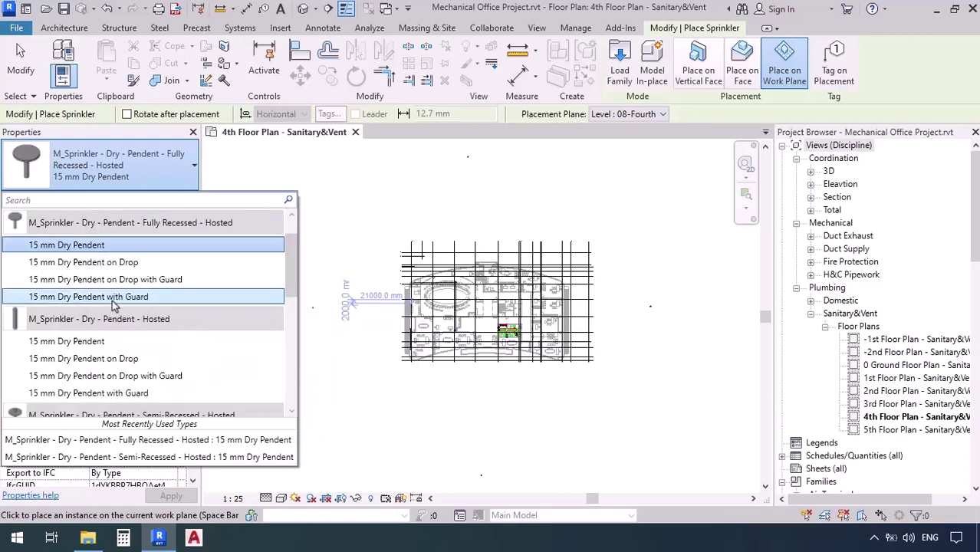
pyautogui.scroll(1, 112, 303)
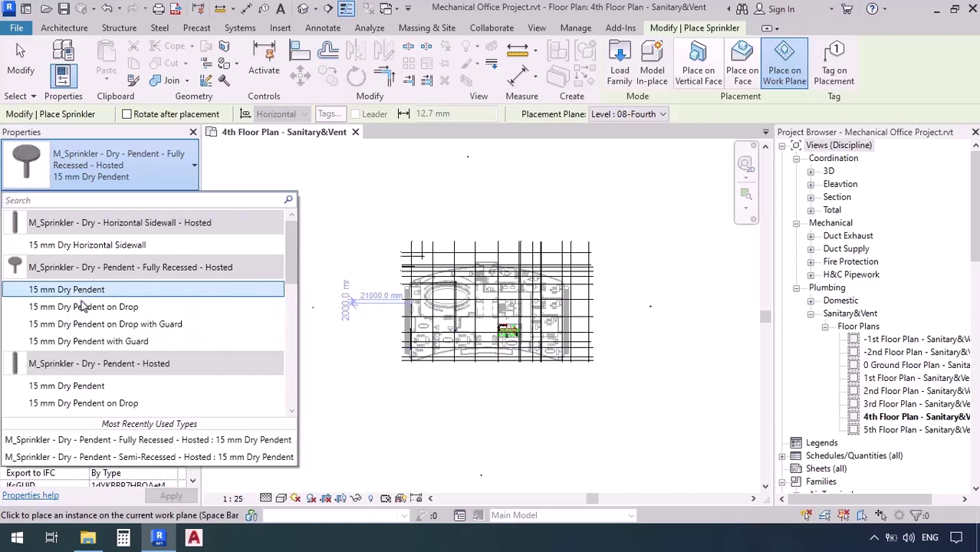
pyautogui.scroll(-2, 80, 340)
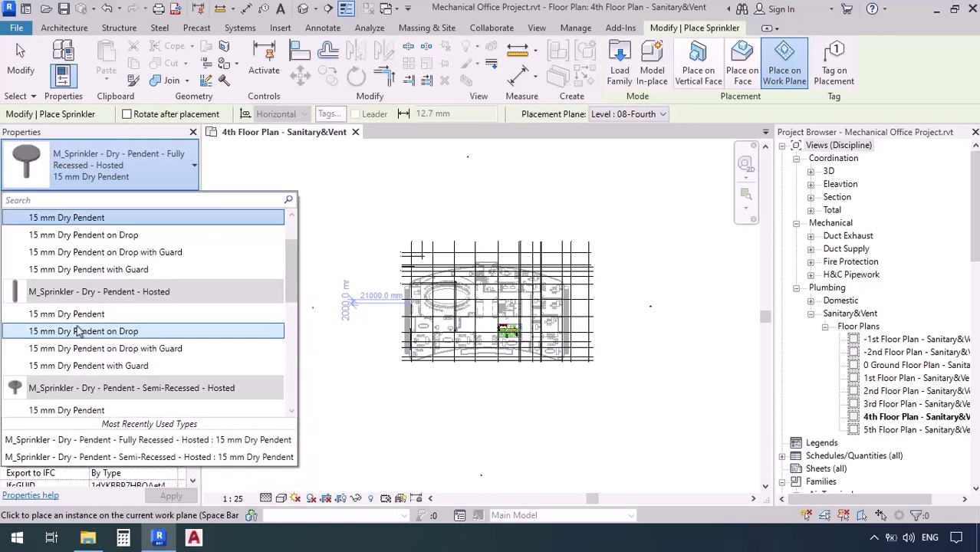
pyautogui.scroll(-3, 83, 367)
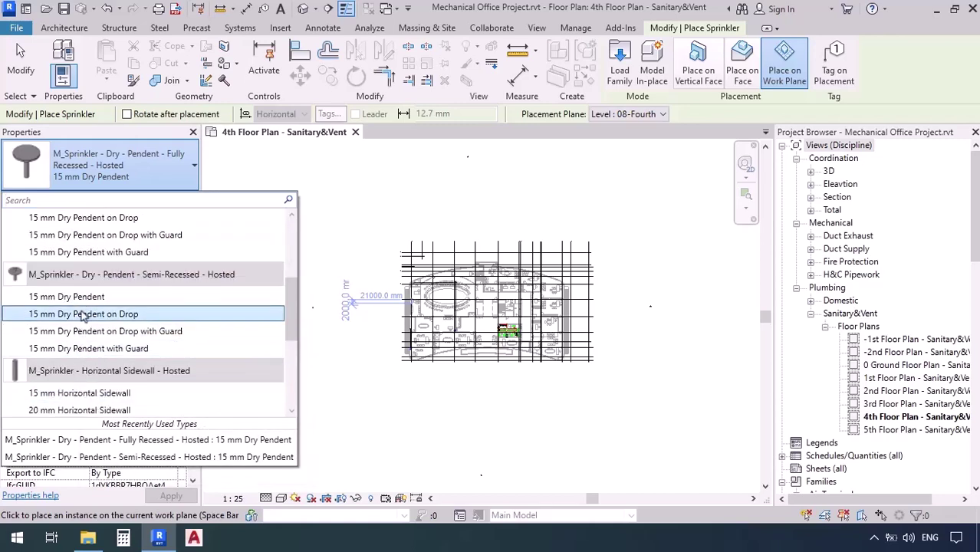
pyautogui.scroll(2, 85, 351)
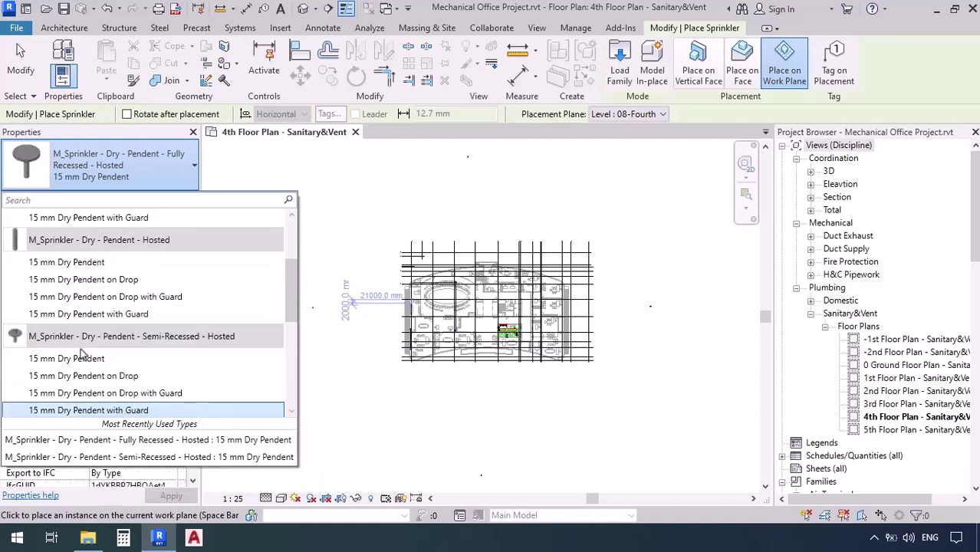
pyautogui.scroll(3, 81, 349)
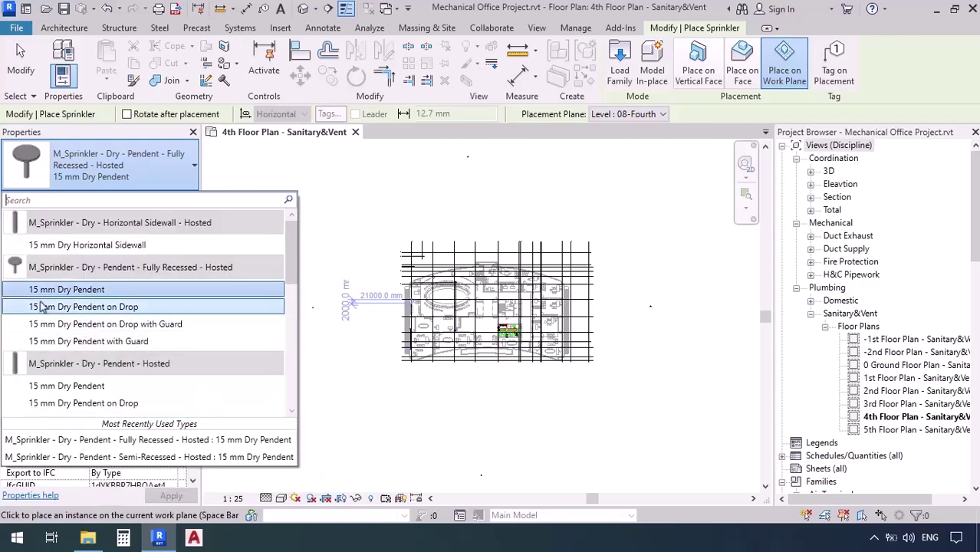
pyautogui.moveTo(44, 297)
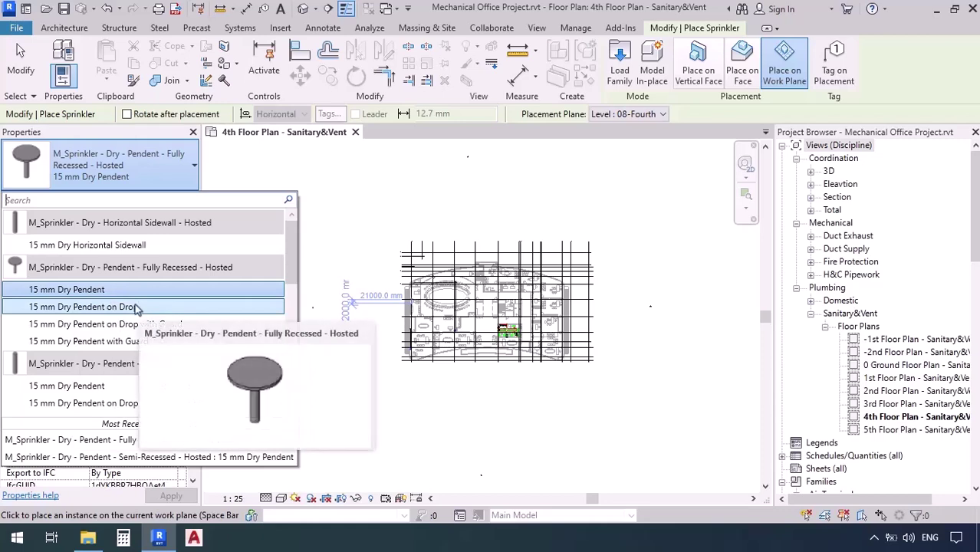
# View the flexible-drop picture 14-Sprinkler-LearnMEP.jpg in Photos, then minimize Photos.
pyautogui.click(89, 542)
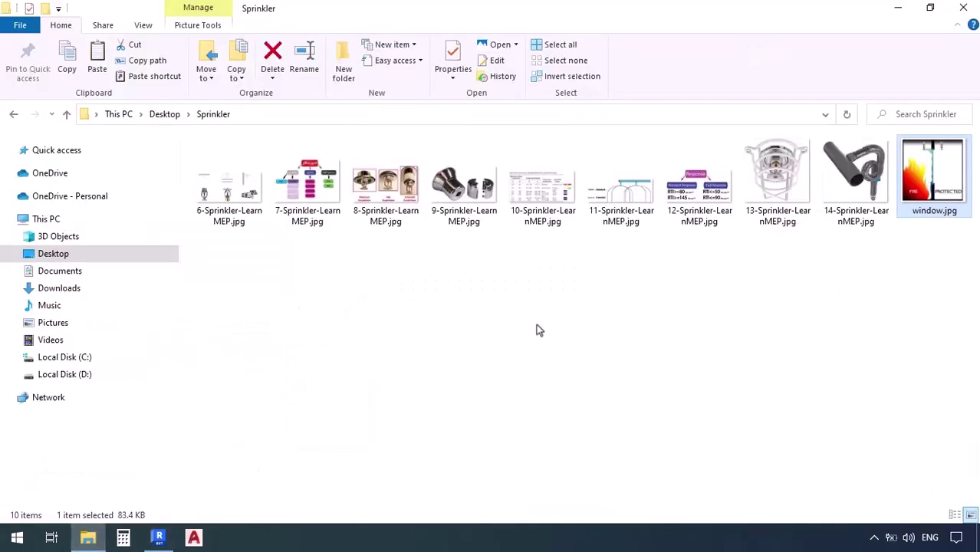
pyautogui.click(855, 175)
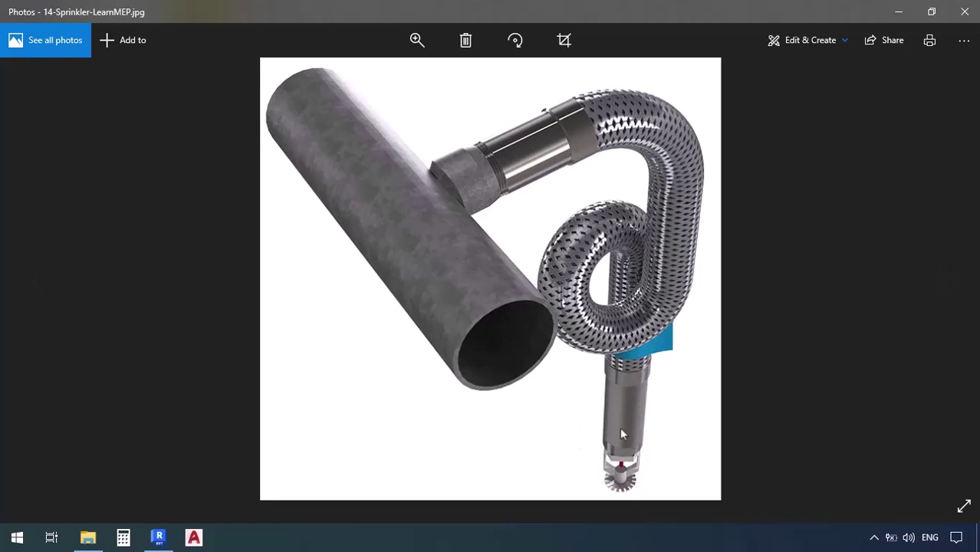
pyautogui.click(897, 12)
# Review Revit's sprinkler Type Selector list, then switch to the Desktop Sprinkler pictures folder.
pyautogui.click(158, 537)
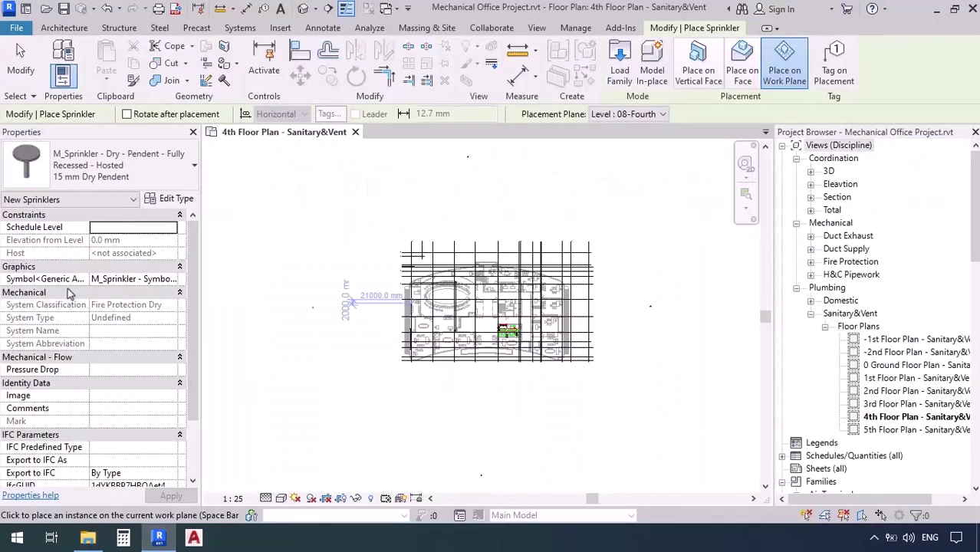
pyautogui.click(119, 170)
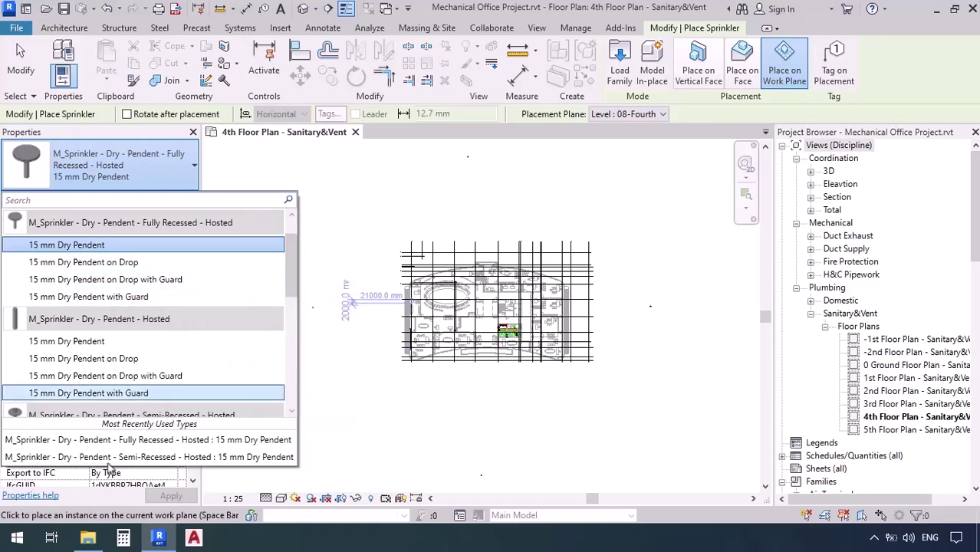
pyautogui.click(88, 537)
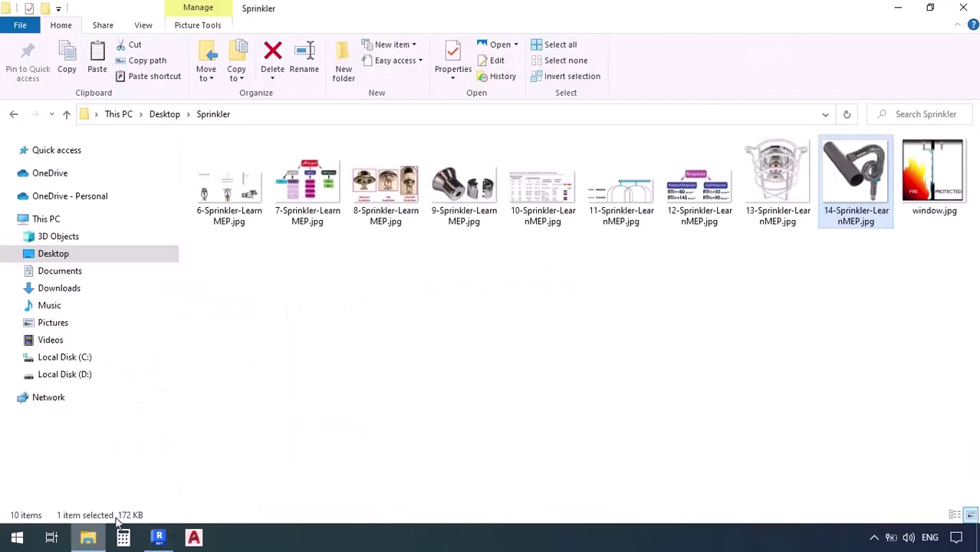
# Open 13-Sprinkler-LearnMEP.jpg showing a guarded sprinkler, then switch back to Revit.
pyautogui.doubleClick(777, 180)
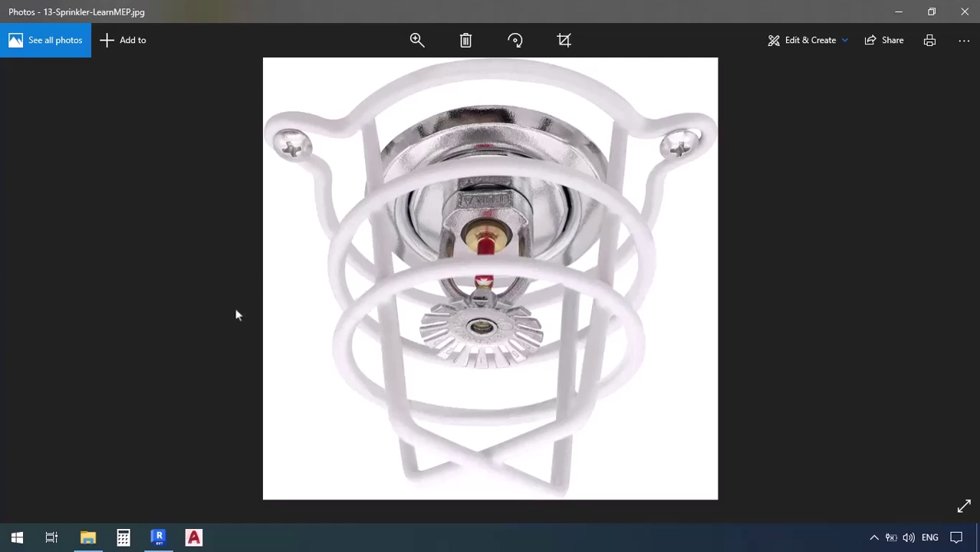
pyautogui.click(87, 536)
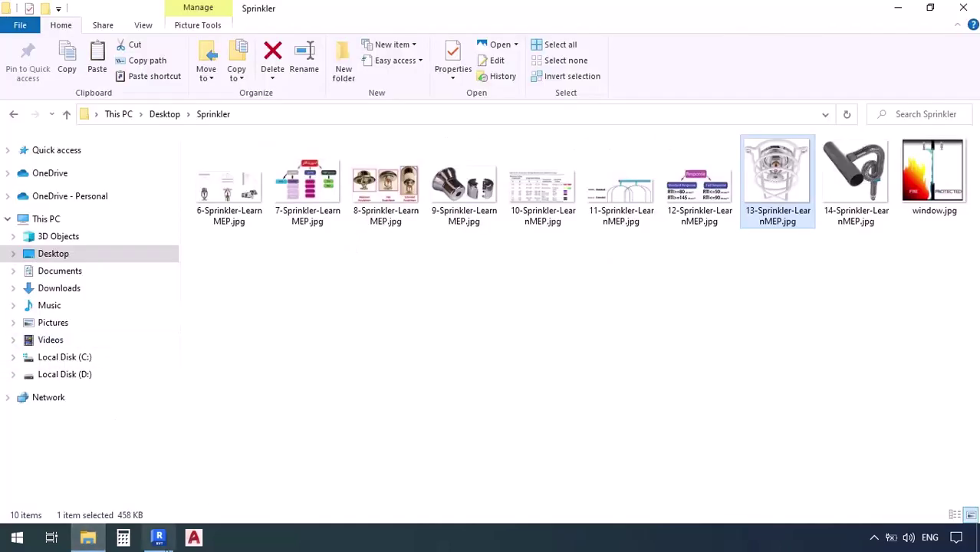
pyautogui.click(161, 539)
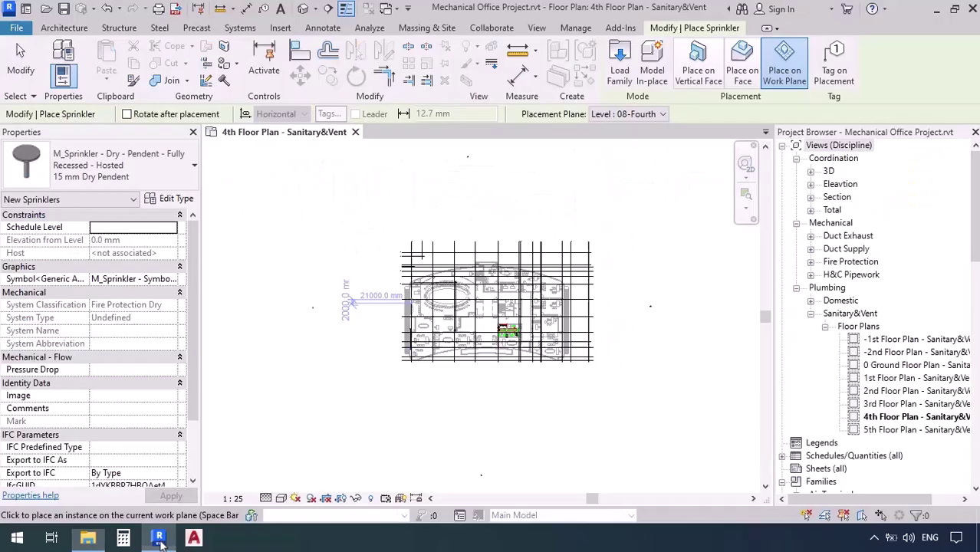
# Preview the 15 mm Dry Pendent, with Guard, and on Drop with Guard types.
pyautogui.click(149, 178)
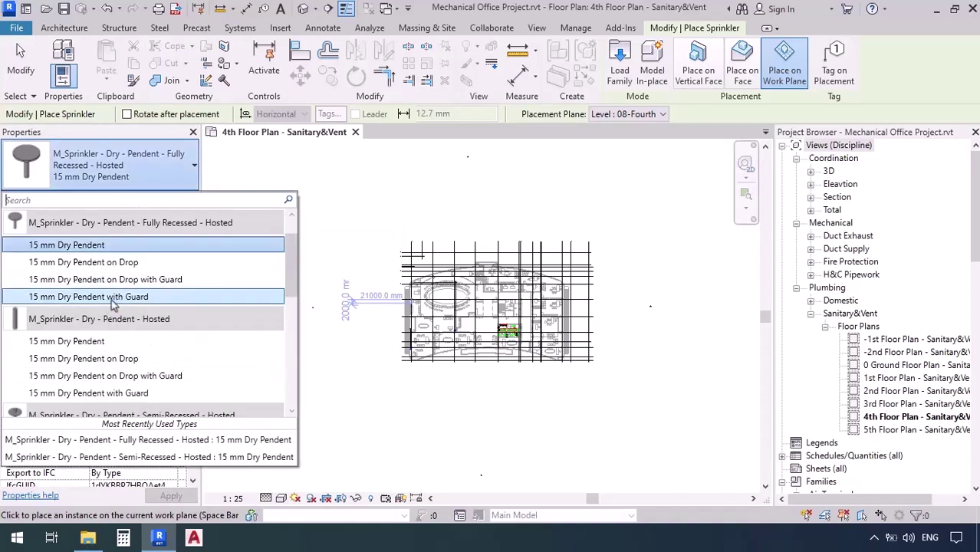
pyautogui.moveTo(134, 299)
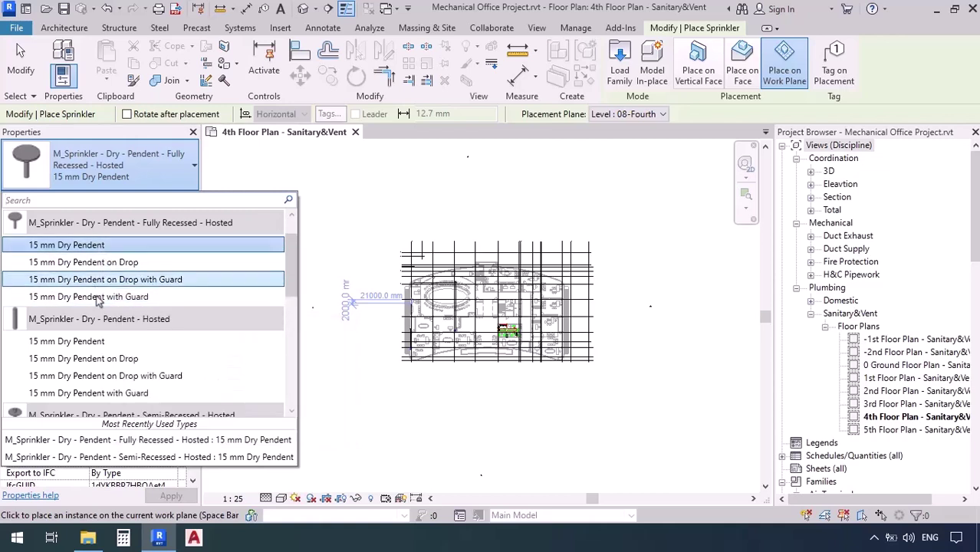
pyautogui.moveTo(112, 248)
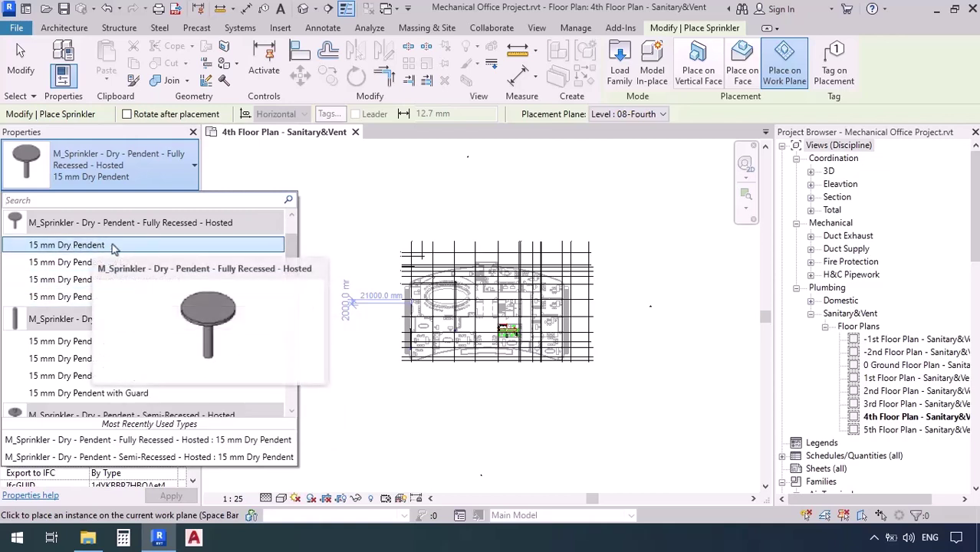
pyautogui.moveTo(128, 263)
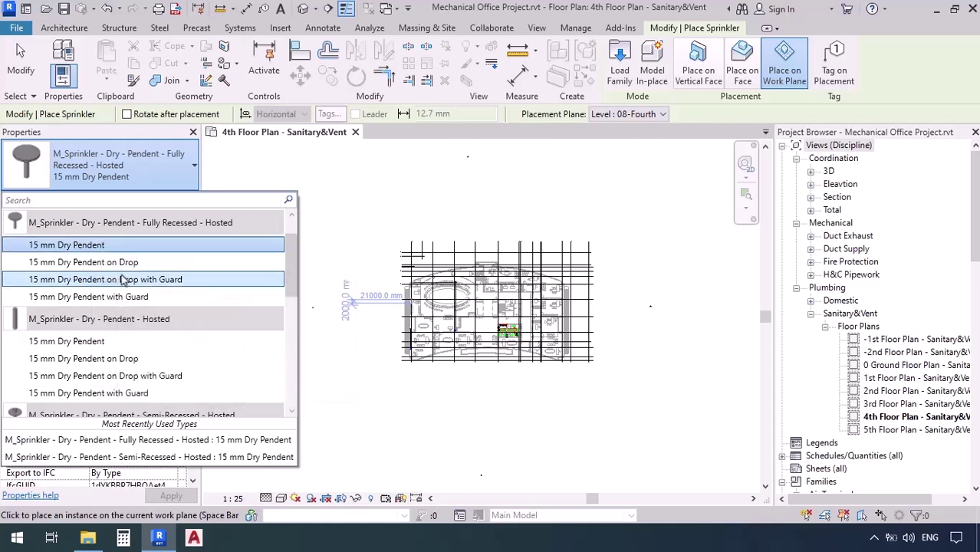